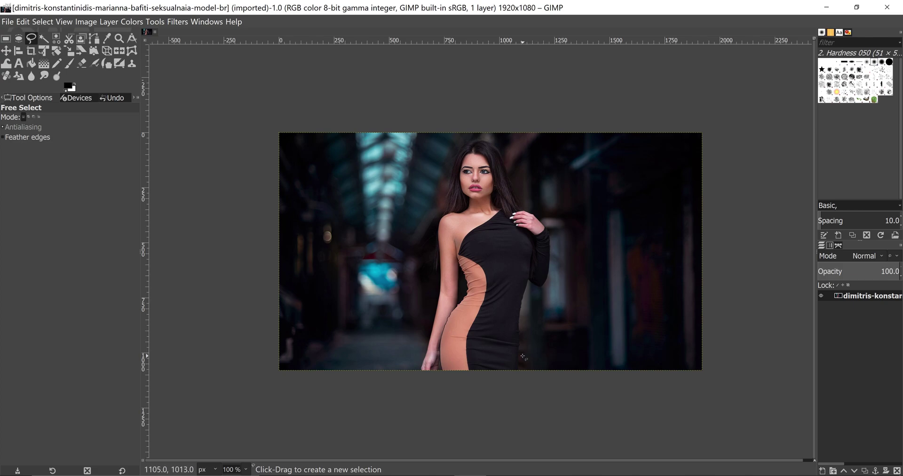
# Step: Start a Free Select outline at the dress hem, tracing up its black outer side and around the outside of the long sleeve to the wrist
pyautogui.press('+')
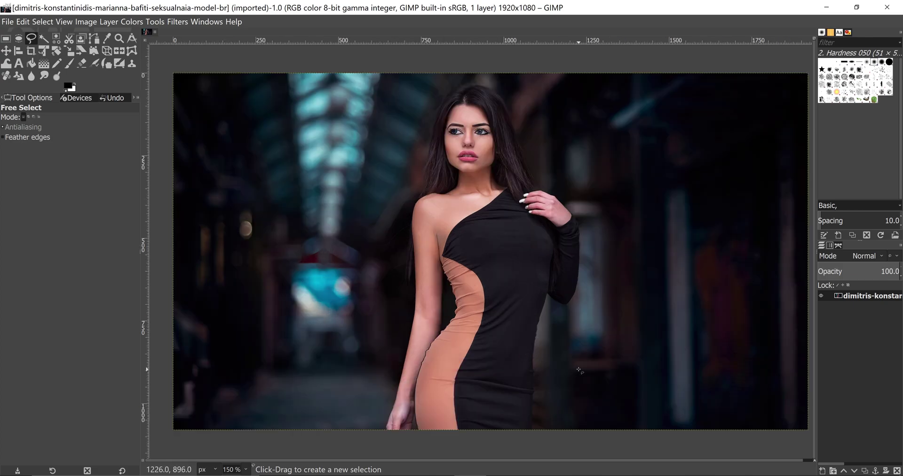
pyautogui.press('+')
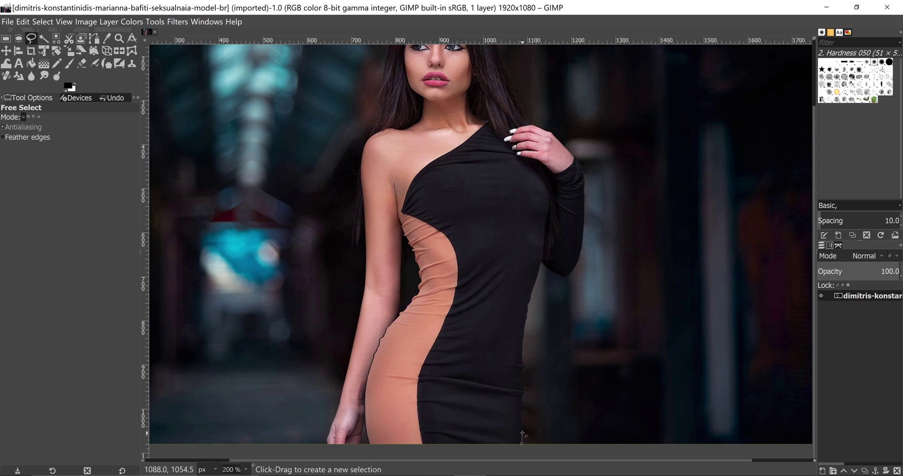
pyautogui.click(522, 399)
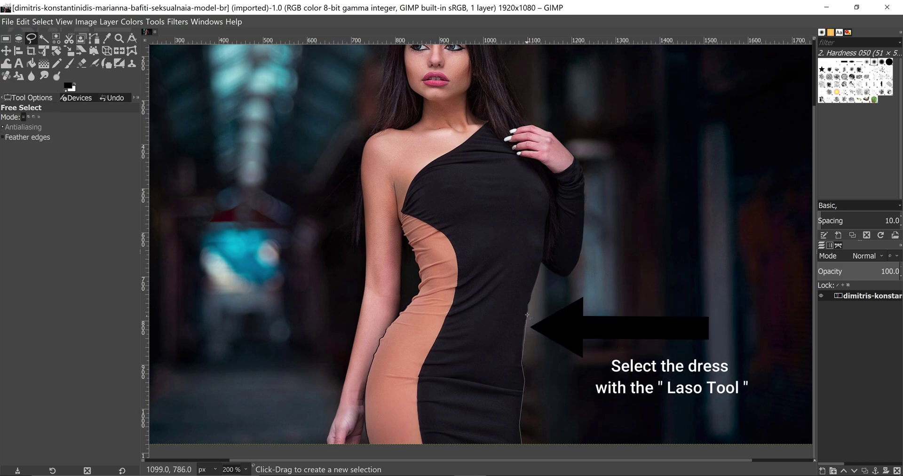
pyautogui.click(541, 264)
pyautogui.click(582, 229)
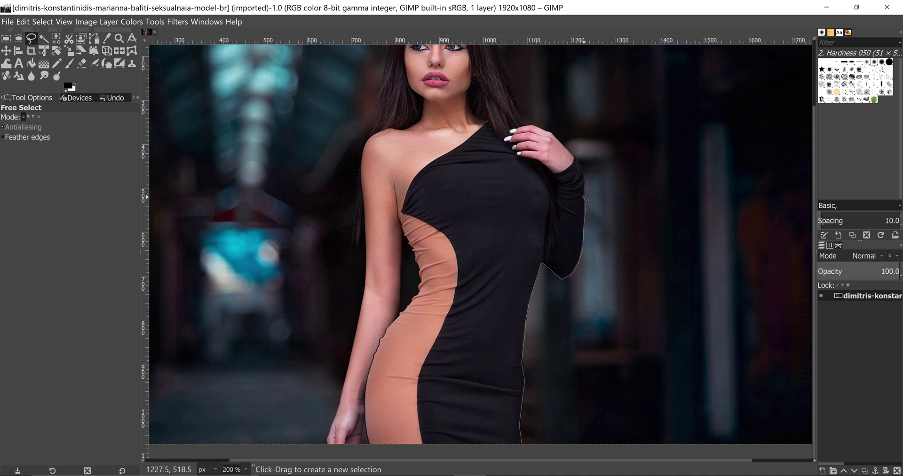
pyautogui.click(584, 183)
pyautogui.click(575, 158)
# Step: Continue the Free Select outline along the sleeve's inner edge and around the gap between the sleeve and the dress body
pyautogui.click(560, 225)
pyautogui.click(561, 234)
pyautogui.click(557, 252)
pyautogui.click(554, 257)
pyautogui.click(544, 252)
pyautogui.click(543, 238)
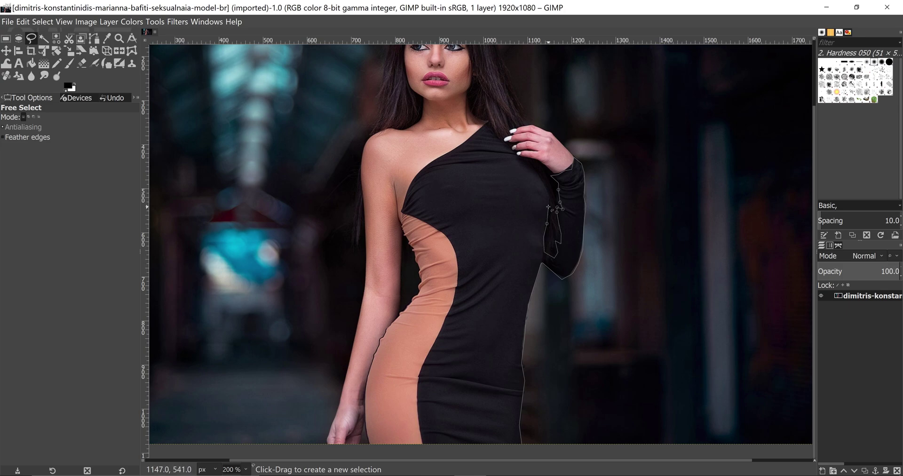
pyautogui.click(551, 176)
pyautogui.click(545, 182)
# Step: Trace the neckline and the orange side of the dress down past the hem, and close the outline into a selection
pyautogui.click(500, 136)
pyautogui.click(373, 450)
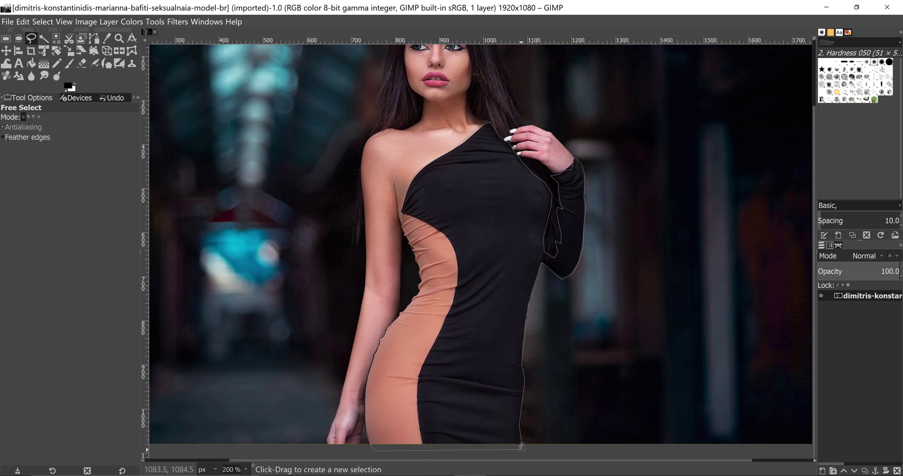
pyautogui.click(522, 446)
pyautogui.press('Return')
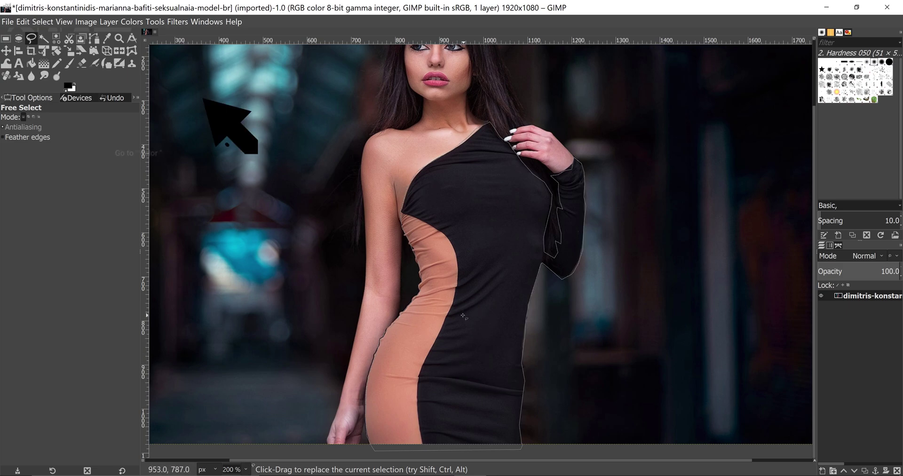
# Step: Try original temperatures of 2290.3 and 9244.5 on the selected dress with Color Temperature, and reset the adjustment
pyautogui.click(141, 21)
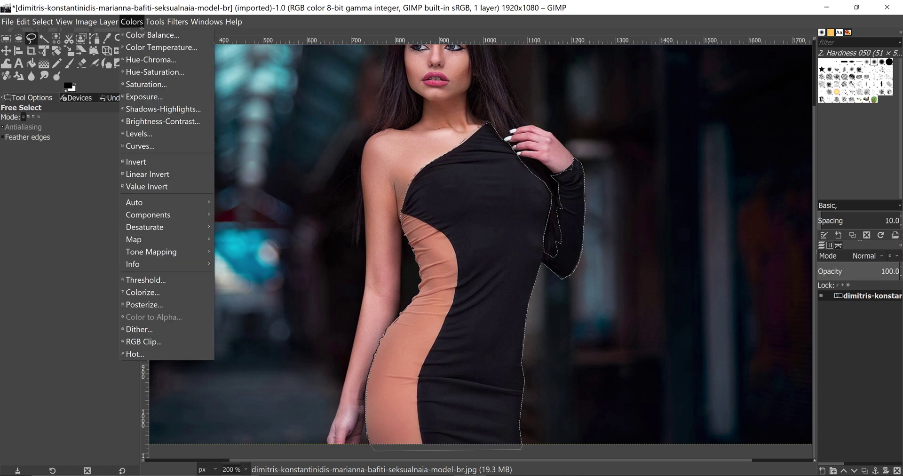
pyautogui.click(146, 47)
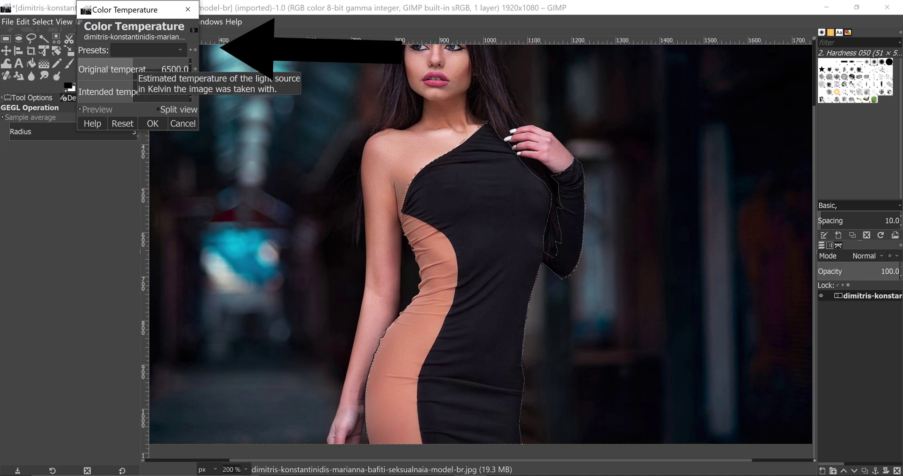
pyautogui.click(126, 65)
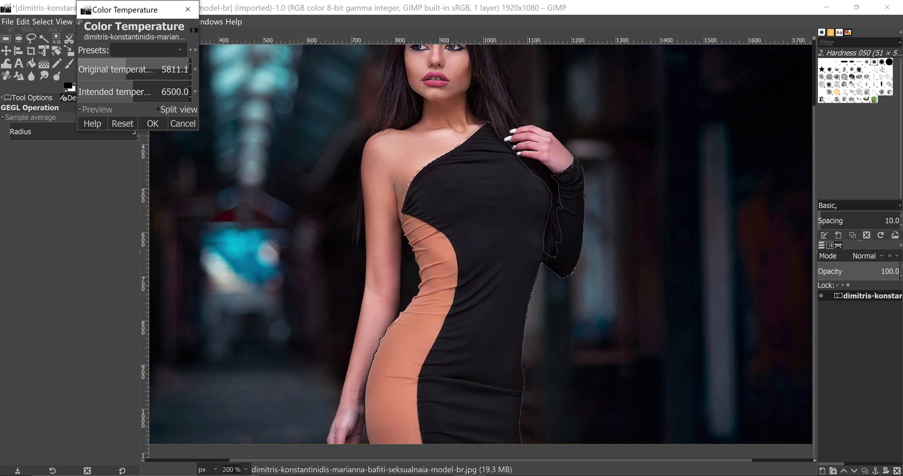
pyautogui.moveTo(120, 65); pyautogui.dragTo(90, 65)
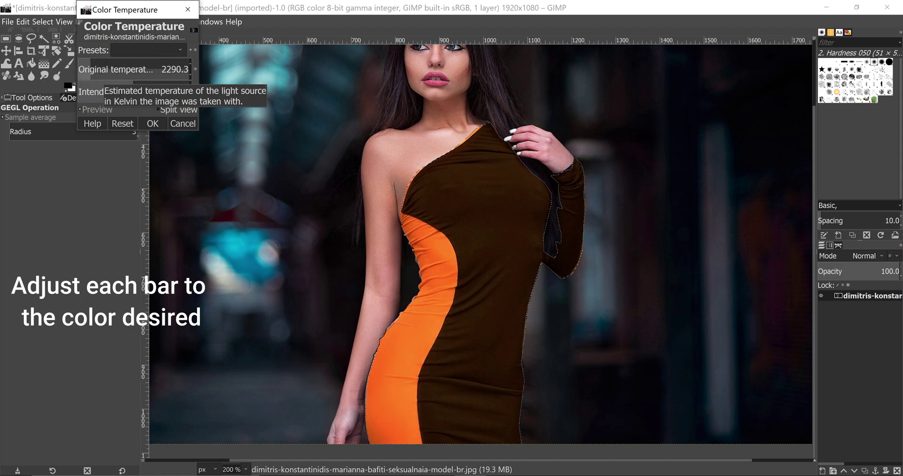
pyautogui.moveTo(91, 65); pyautogui.dragTo(161, 66)
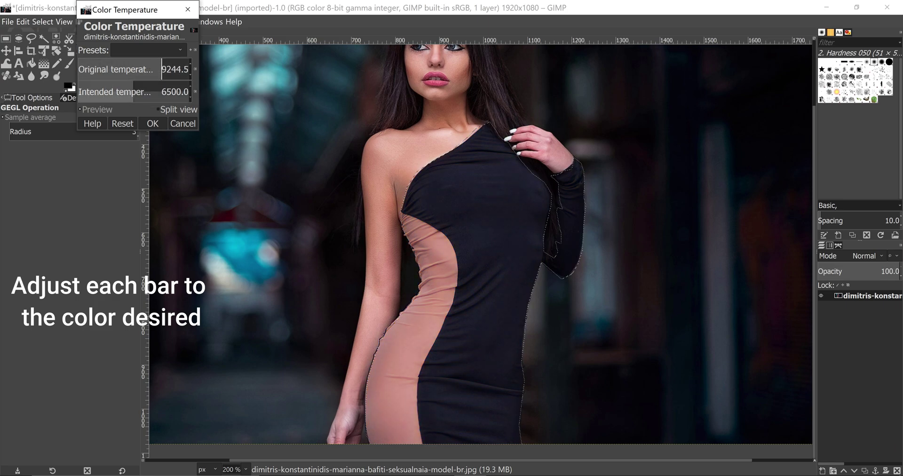
pyautogui.click(122, 123)
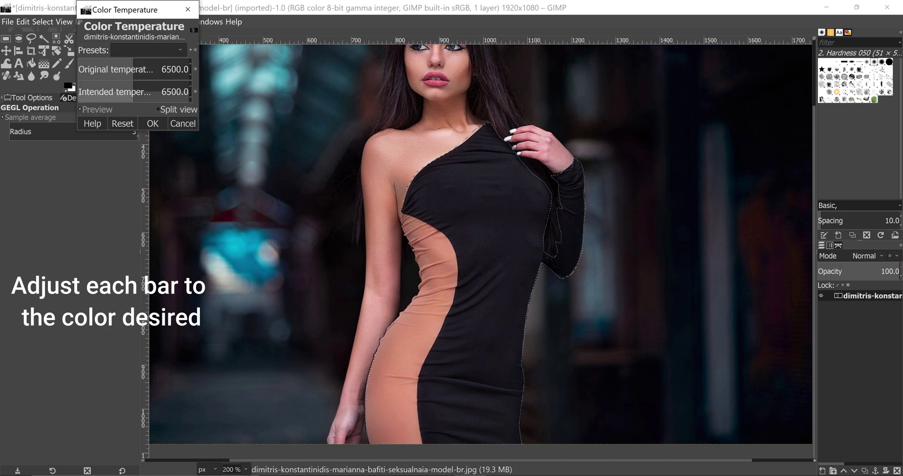
# Step: Try intended temperatures of 2305.6 and 4752.7 on the selected dress, and reset the adjustment
pyautogui.moveTo(134, 94); pyautogui.dragTo(90, 92)
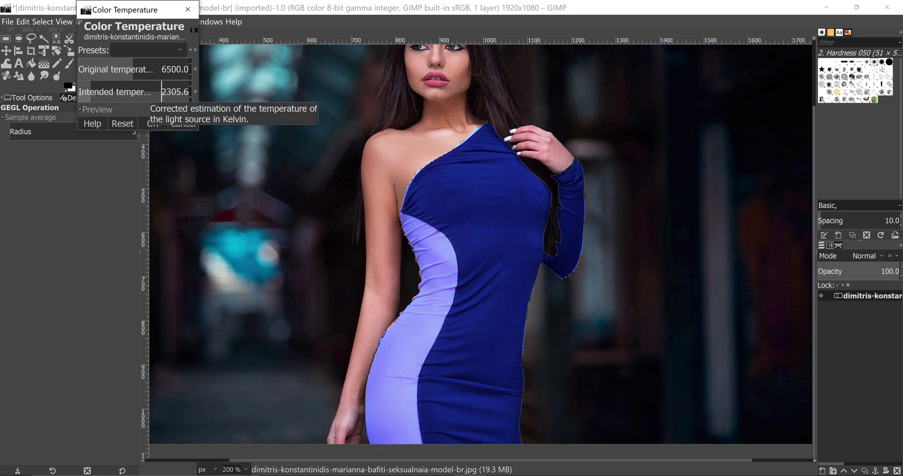
pyautogui.moveTo(92, 92); pyautogui.dragTo(116, 94)
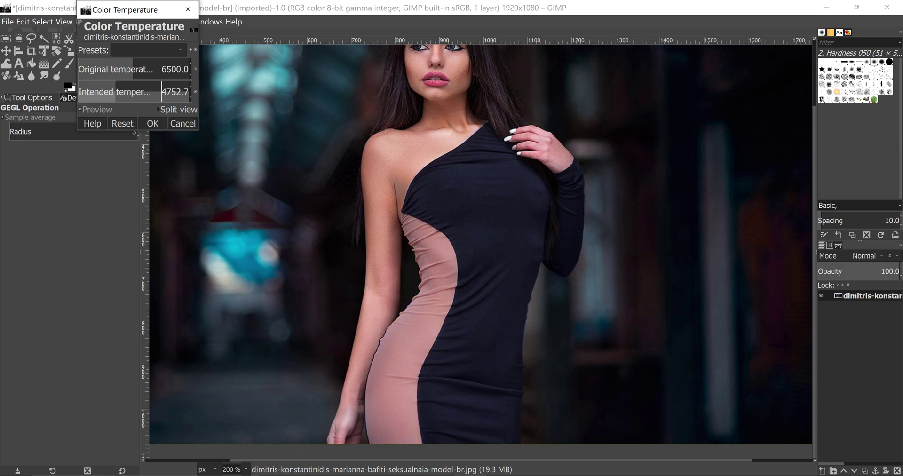
pyautogui.click(123, 123)
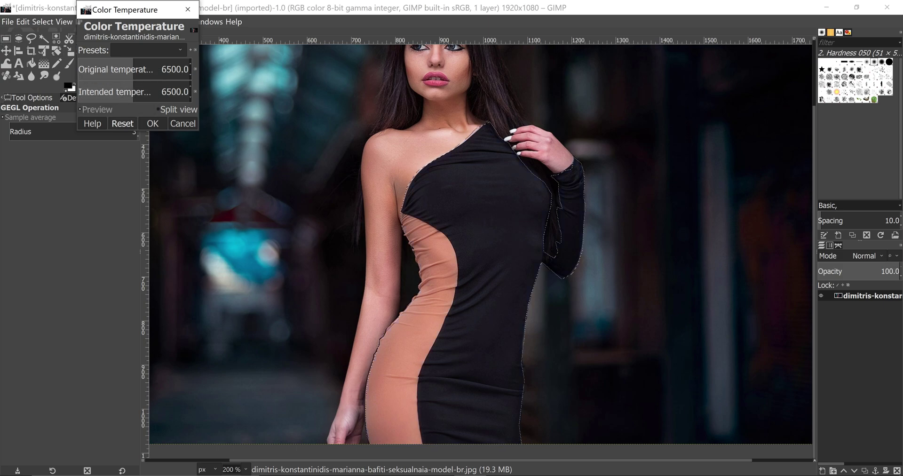
# Step: Try an original temperature of 3954.5 on the dress, reset it, and close Color Temperature without applying it
pyautogui.moveTo(133, 75); pyautogui.dragTo(107, 69)
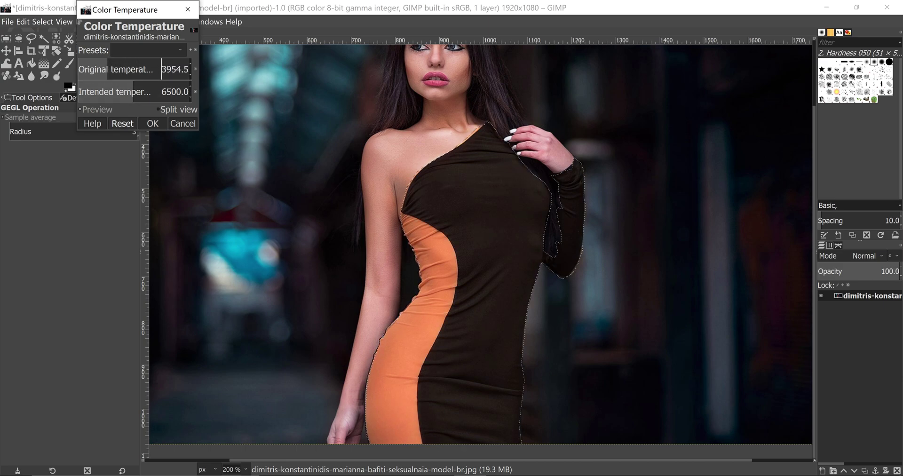
pyautogui.click(123, 123)
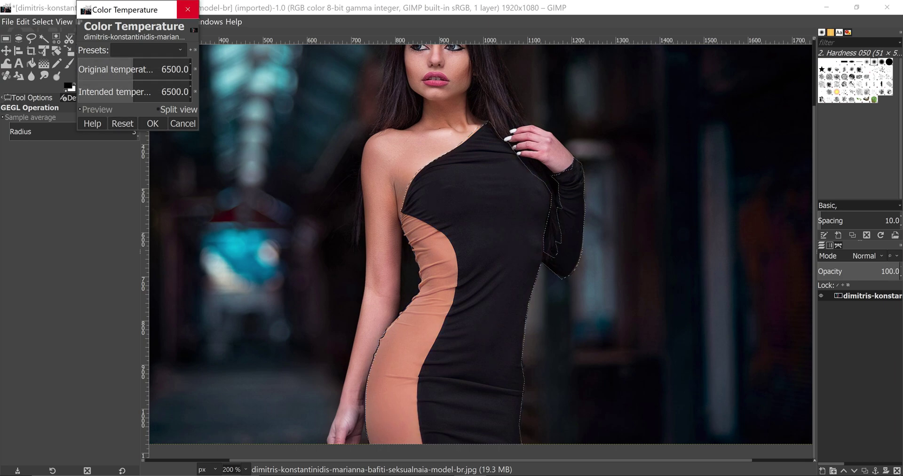
pyautogui.click(188, 9)
# Step: Try a Cyan-Red midtone level of 70.8 on the dress with Color Balance, and close it without applying
pyautogui.click(141, 23)
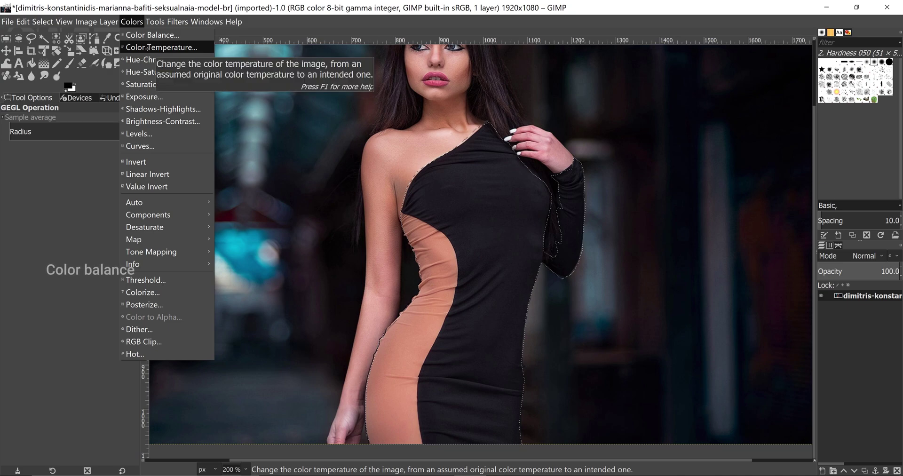
pyautogui.click(150, 35)
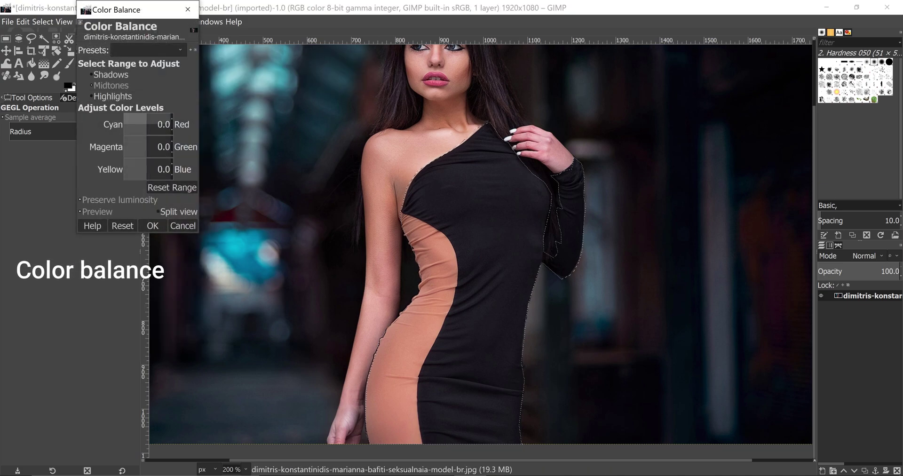
pyautogui.moveTo(160, 126)
pyautogui.mouseDown()
pyautogui.moveTo(145, 124)
pyautogui.moveTo(169, 125)
pyautogui.moveTo(152, 125)
pyautogui.mouseUp()
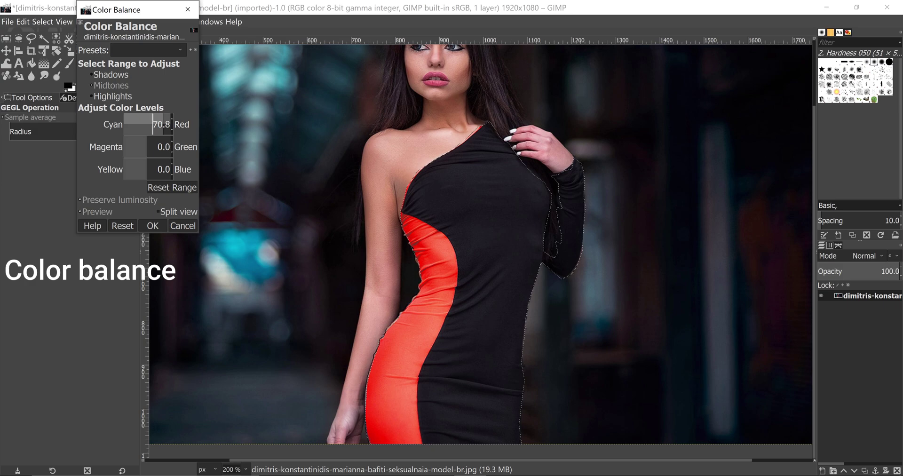
pyautogui.moveTo(152, 124); pyautogui.dragTo(152, 124)
pyautogui.click(188, 9)
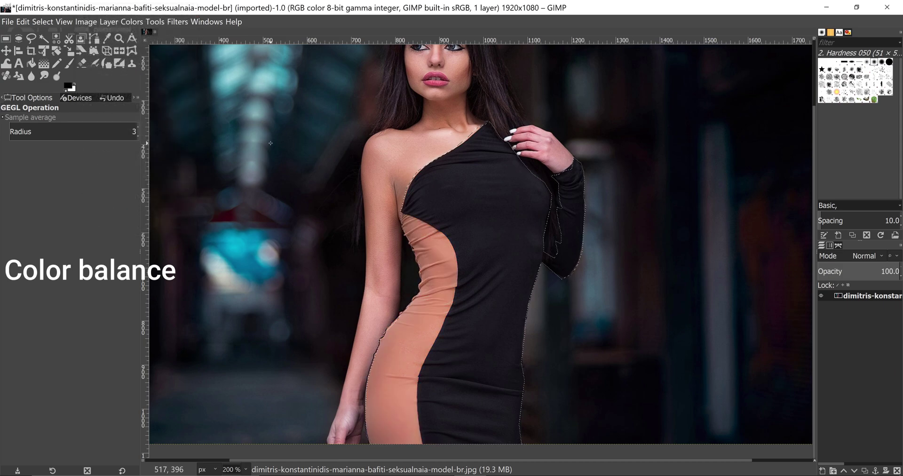
# Step: With the whole image in view, try Color Balance Cyan-Red levels of -24.0, 11.5 and -38.7 on the dress, and reset them
pyautogui.press('-')
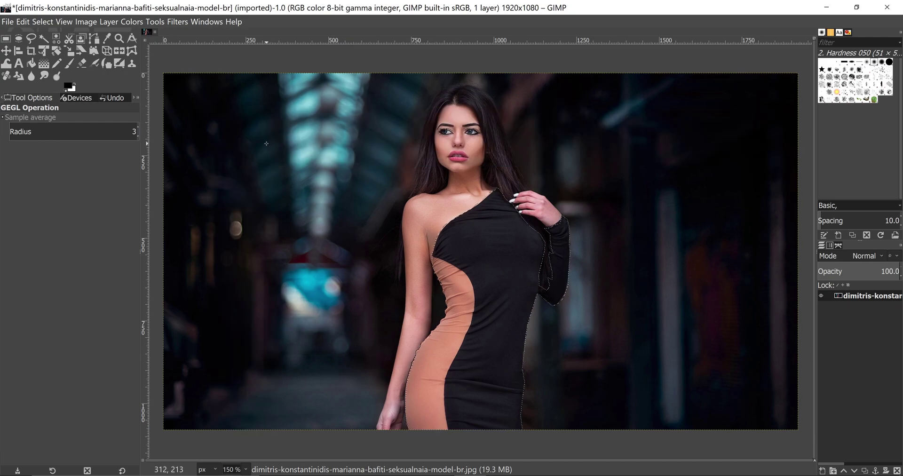
pyautogui.press('1')
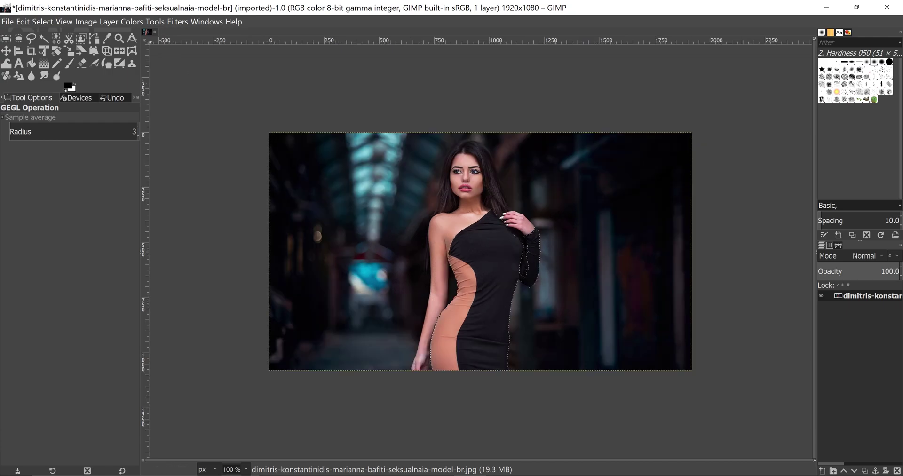
pyautogui.click(131, 22)
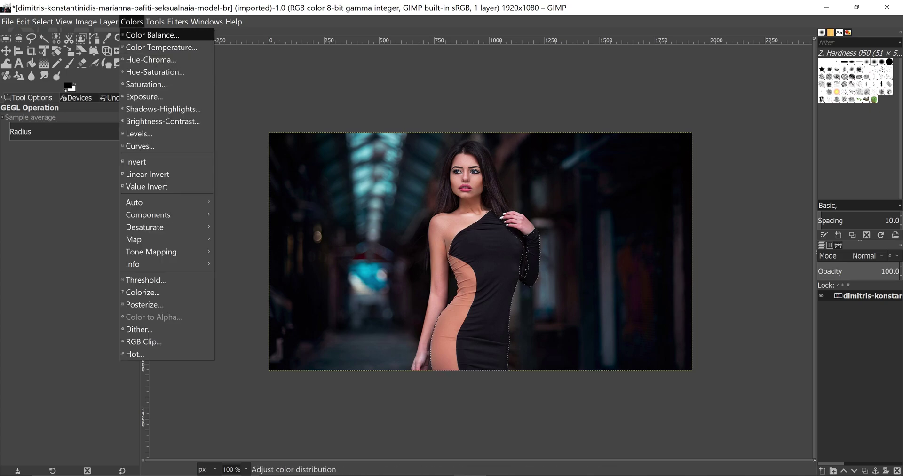
pyautogui.click(152, 35)
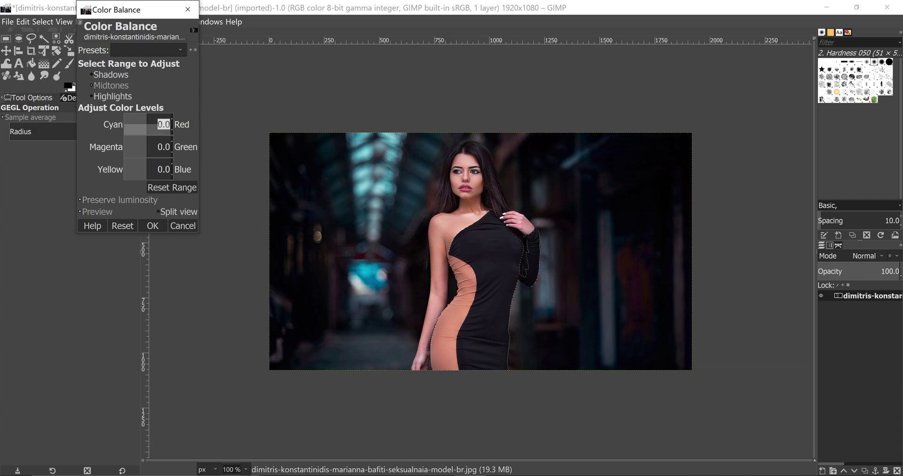
pyautogui.moveTo(151, 130)
pyautogui.mouseDown()
pyautogui.moveTo(128, 130)
pyautogui.moveTo(149, 125)
pyautogui.mouseUp()
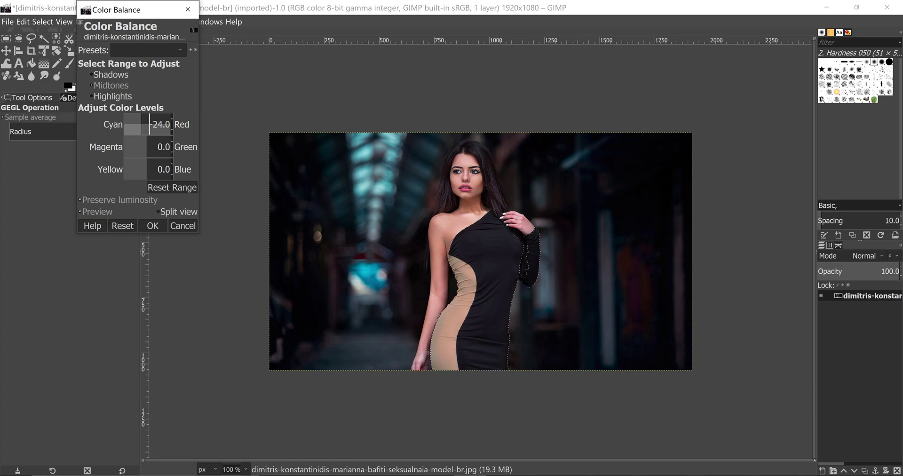
pyautogui.moveTo(149, 124); pyautogui.dragTo(149, 124)
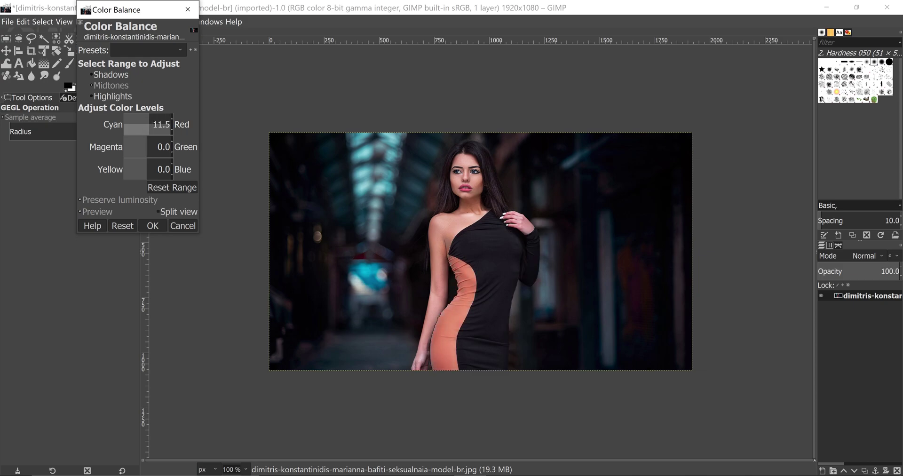
pyautogui.moveTo(153, 125); pyautogui.dragTo(149, 125)
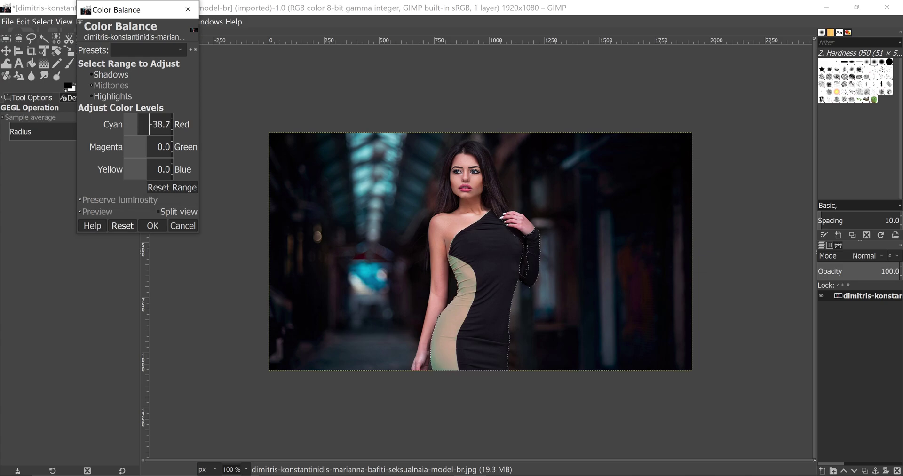
pyautogui.click(122, 226)
# Step: Try Magenta-Green levels of -59.4, 26.6 and -100.0 on the dress, and reset the color balance
pyautogui.moveTo(149, 147); pyautogui.dragTo(134, 147)
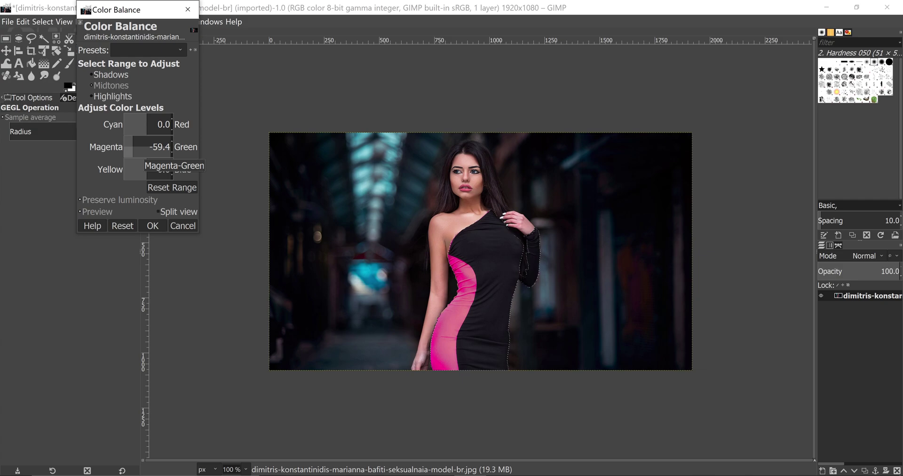
pyautogui.hotkey('ctrl', 'a')
pyautogui.write('-48.6')
pyautogui.press('Return')
pyautogui.moveTo(136, 150); pyautogui.dragTo(154, 151)
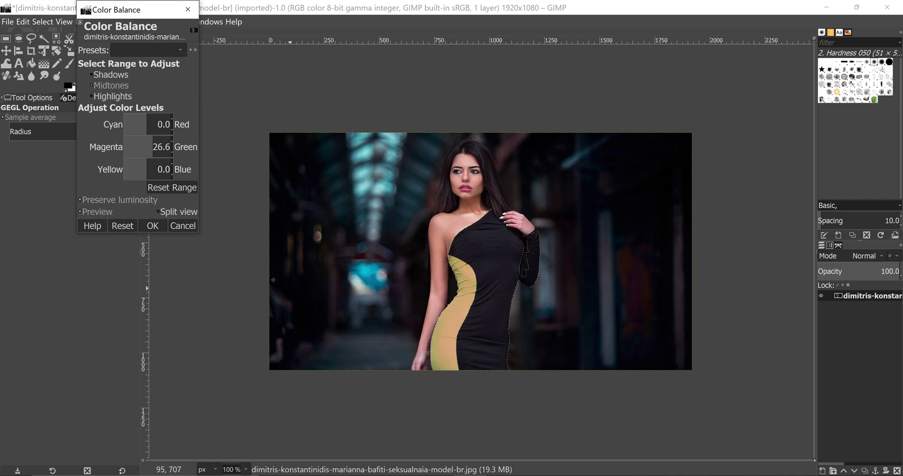
pyautogui.moveTo(137, 143)
pyautogui.mouseDown()
pyautogui.moveTo(173, 145)
pyautogui.moveTo(144, 146)
pyautogui.mouseUp()
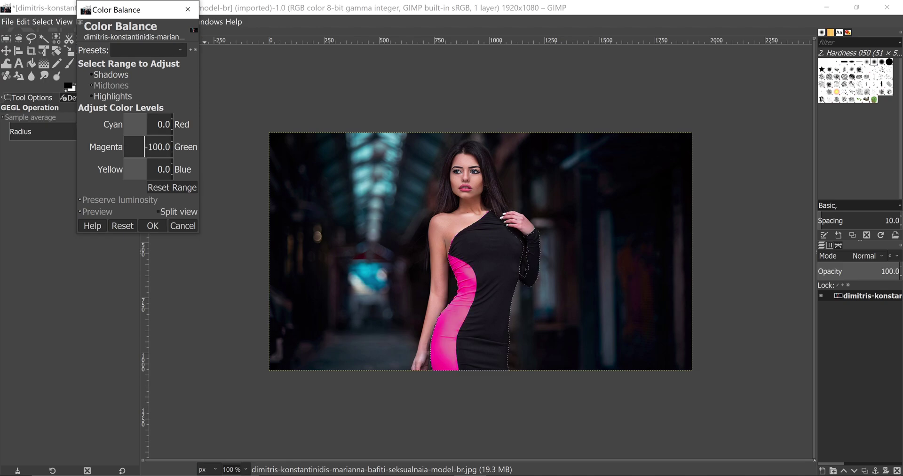
pyautogui.click(122, 225)
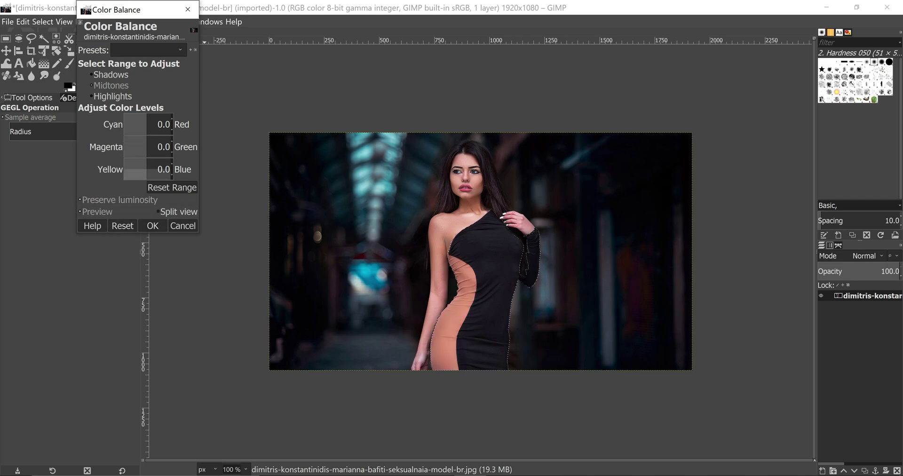
# Step: Try Yellow-Blue levels of -100.0 and 55.0 on the dress, reset them, and close Color Balance without applying
pyautogui.moveTo(155, 169); pyautogui.dragTo(124, 172)
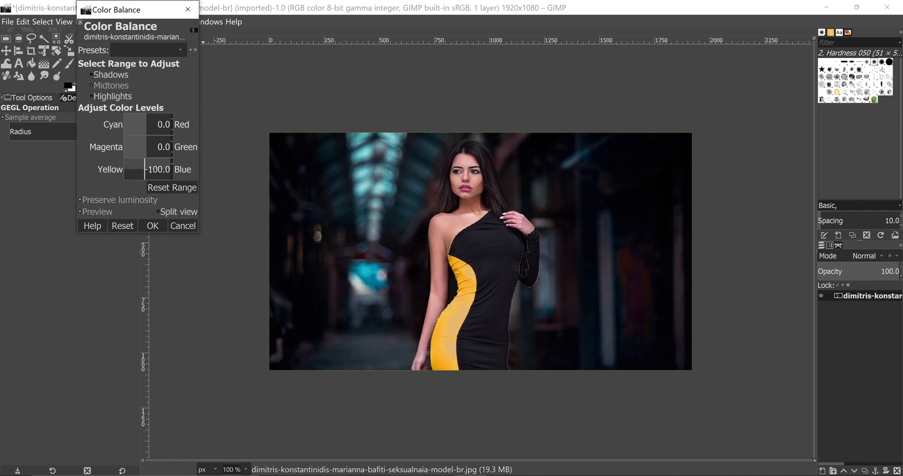
pyautogui.moveTo(145, 170)
pyautogui.mouseDown()
pyautogui.moveTo(191, 169)
pyautogui.moveTo(153, 169)
pyautogui.mouseUp()
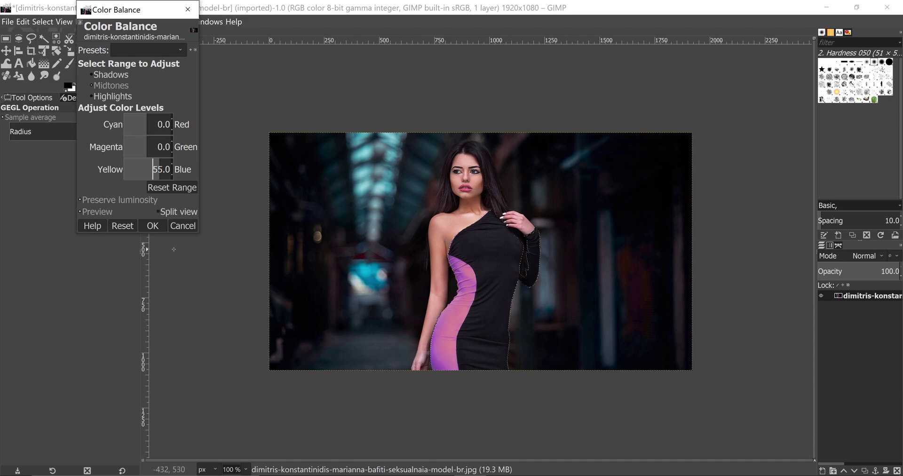
pyautogui.click(132, 229)
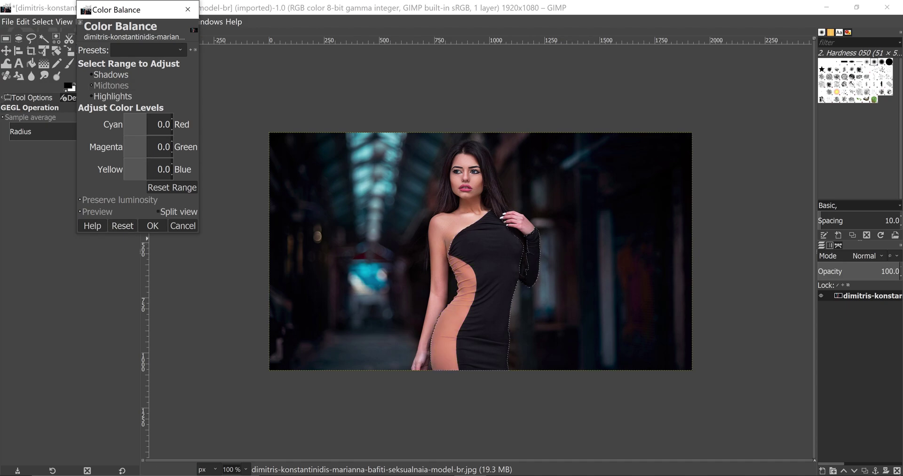
pyautogui.click(187, 9)
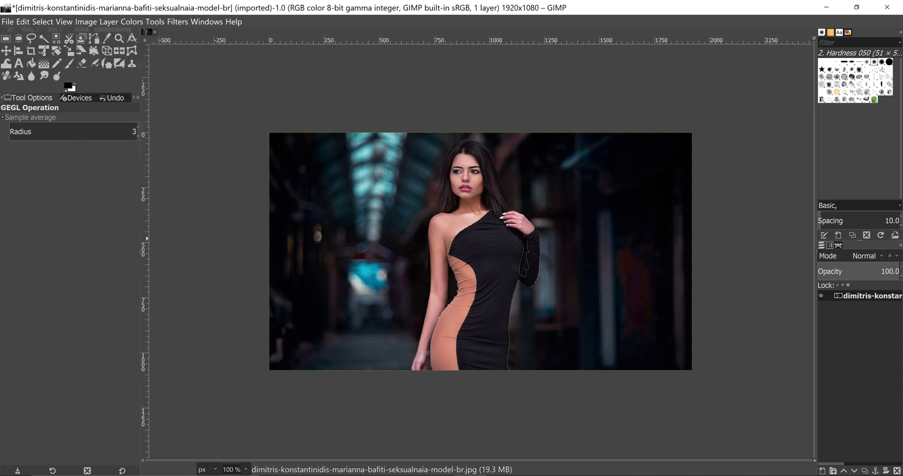